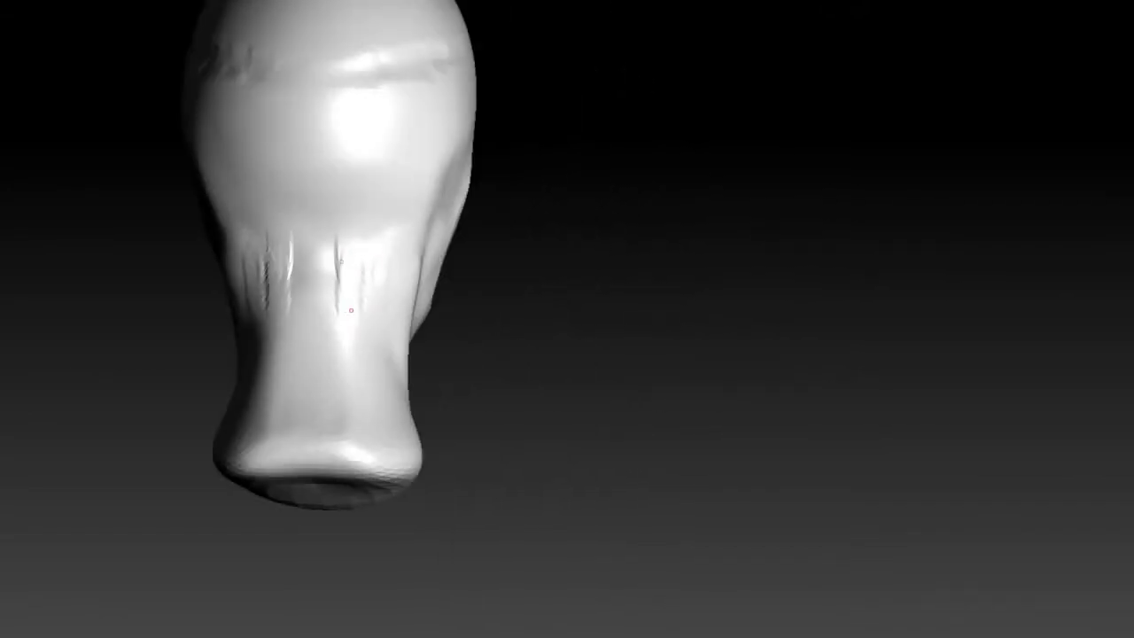
Deepen a wrinkle groove on the back of the neck, then rotate to a front three-quarter view
drag(347, 295, 378, 306)
drag(348, 264, 435, 442)
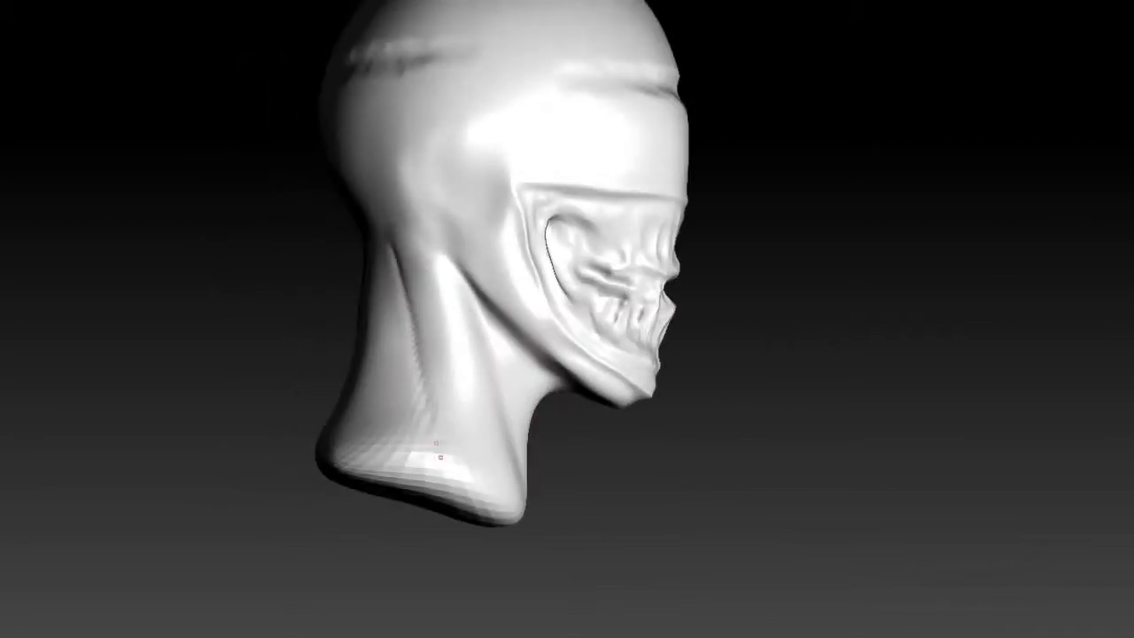
drag(391, 246, 504, 294)
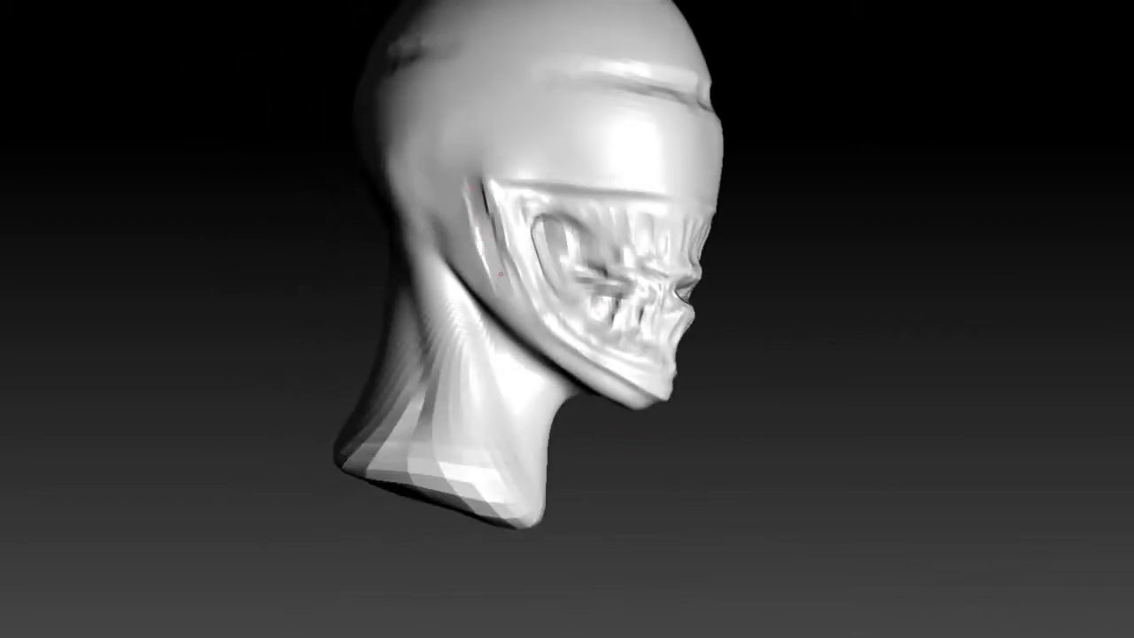
drag(462, 187, 1079, 299)
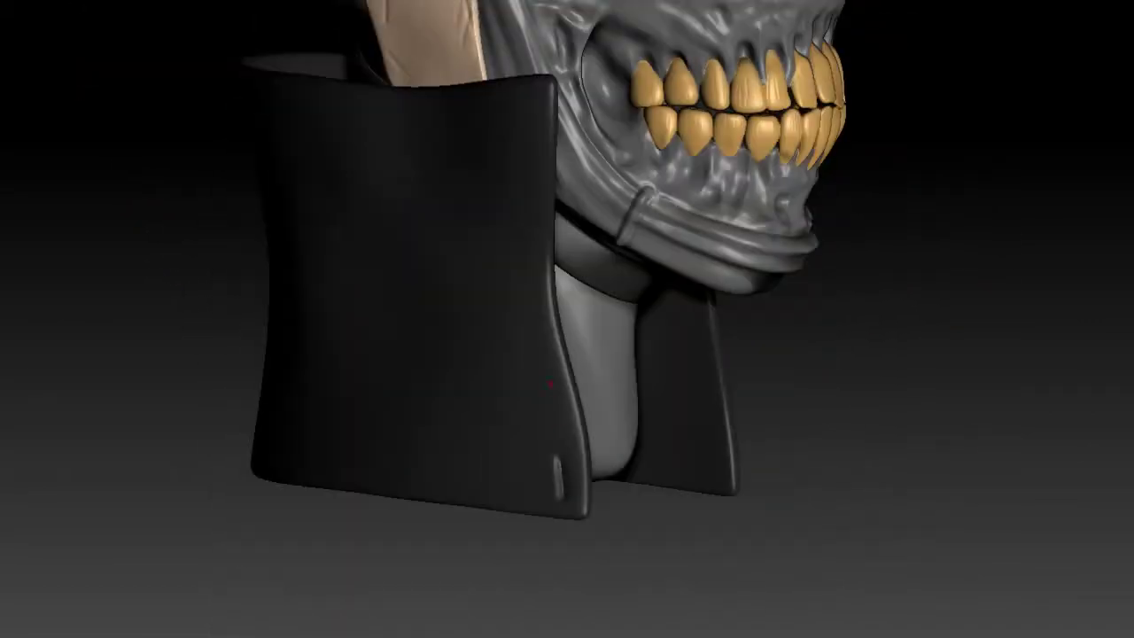
Smooth away the crease along the black collar's front edge
shift+drag(523, 303, 550, 391)
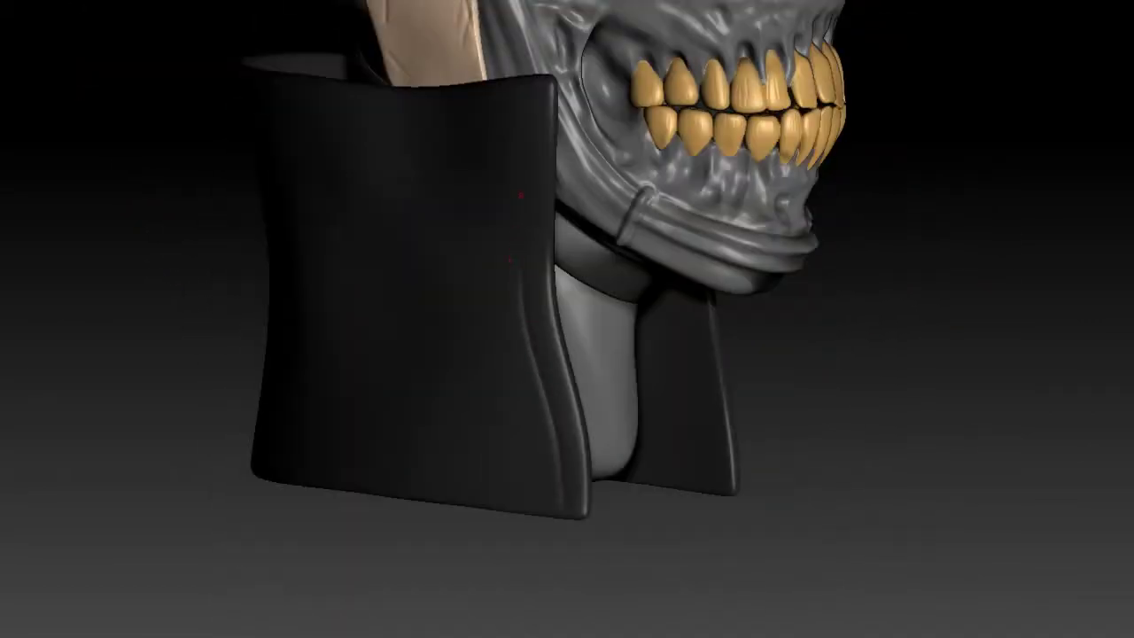